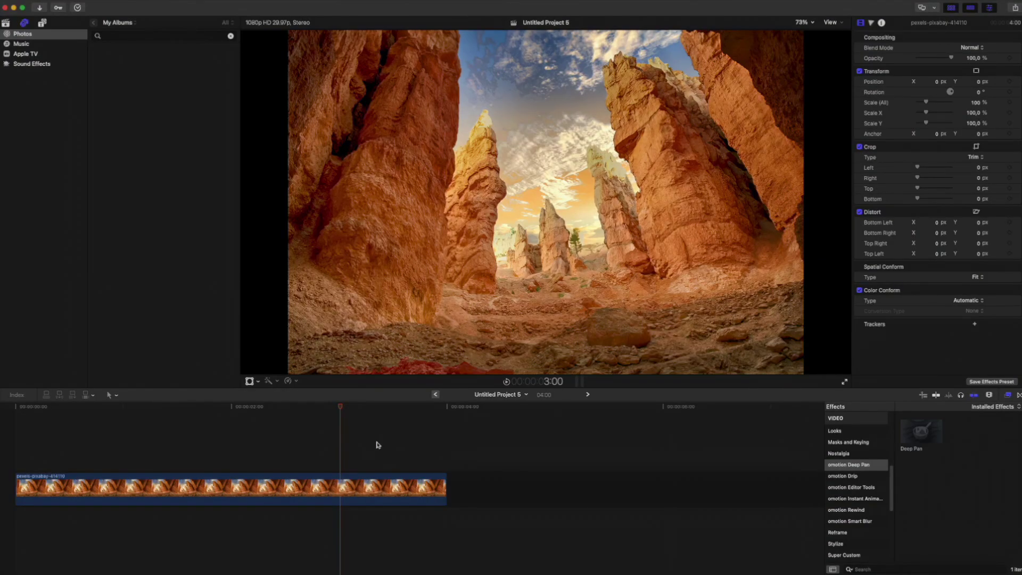
- Set the canyon photo clip's Spatial Conform Type to Fill
left_click(349, 487)
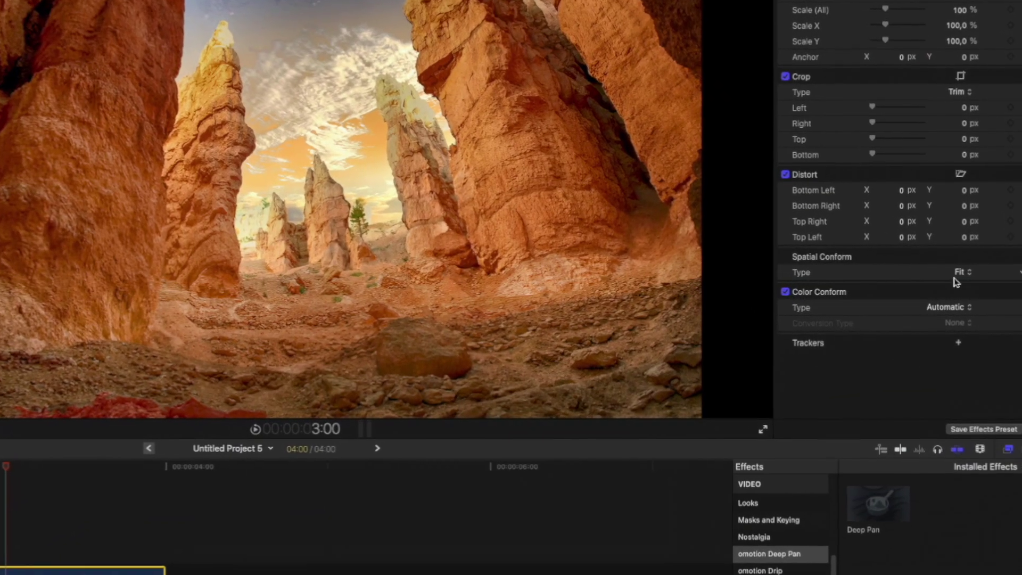
left_click(968, 275)
left_click(965, 290)
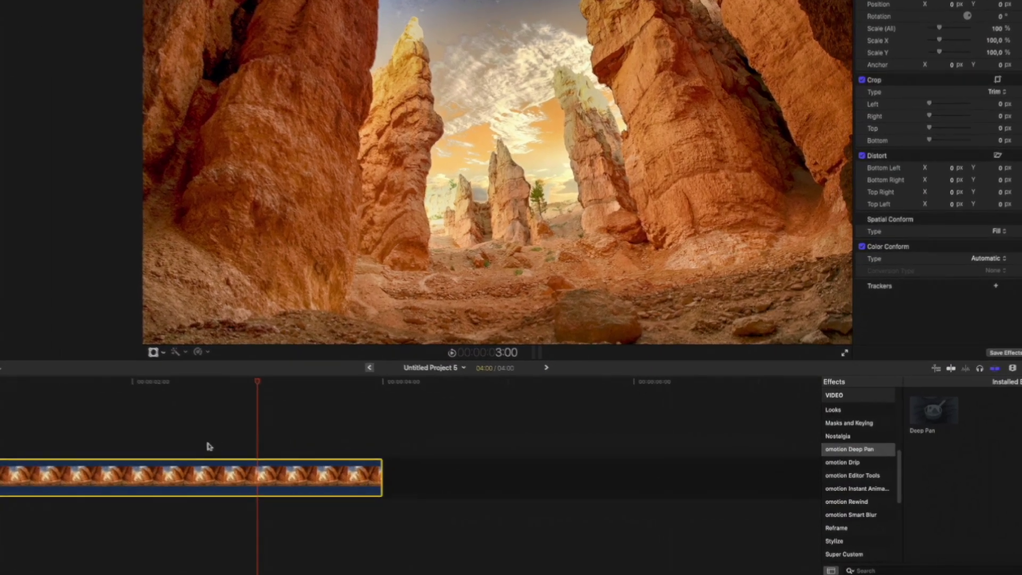
- Wrap the canyon clip into a compound clip with the default name
right_click(220, 476)
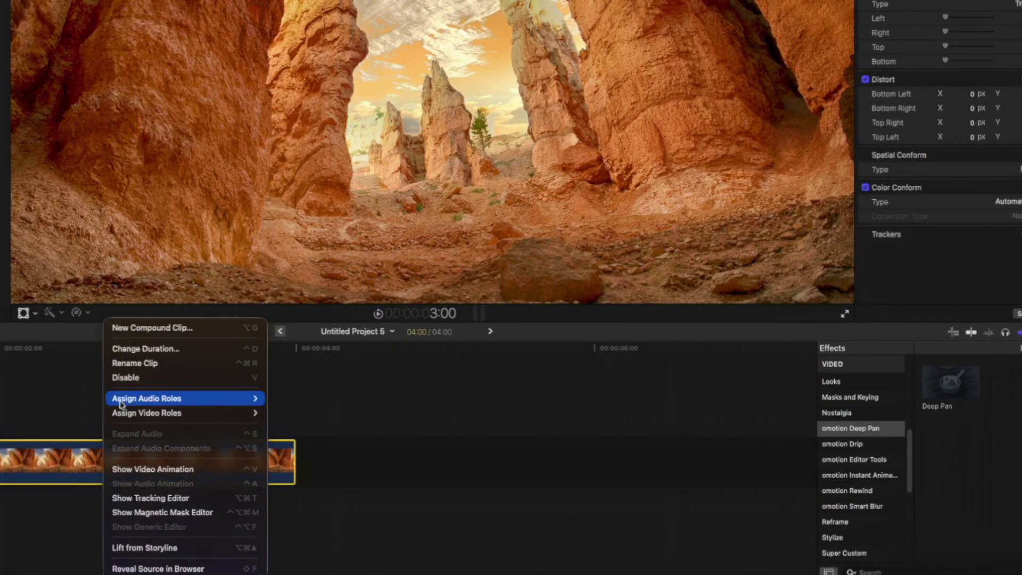
left_click(155, 328)
key("Return")
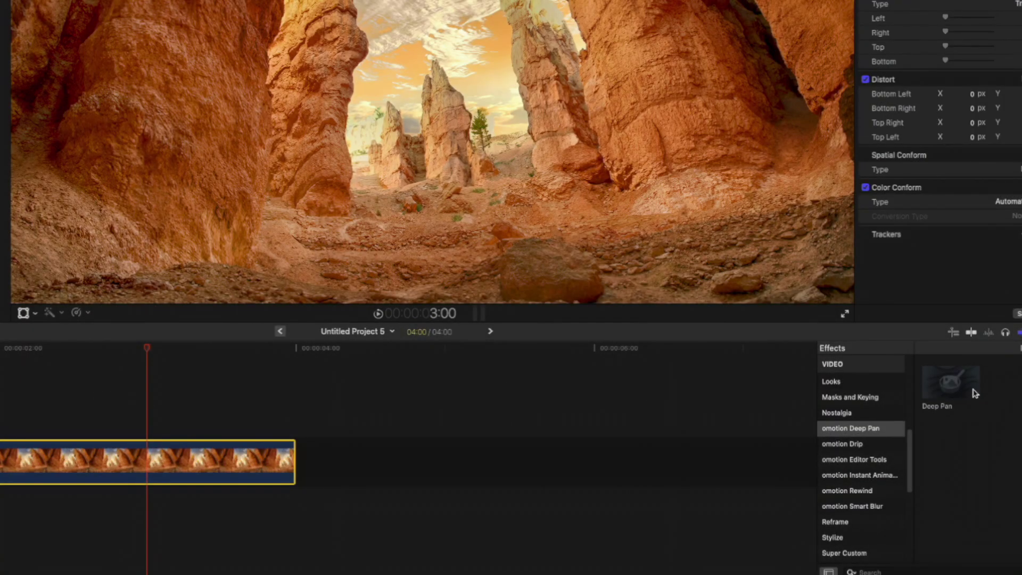
- Apply the Deep Pan effect from the Effects browser to the canyon compound clip
left_click_drag(974, 393, 133, 457)
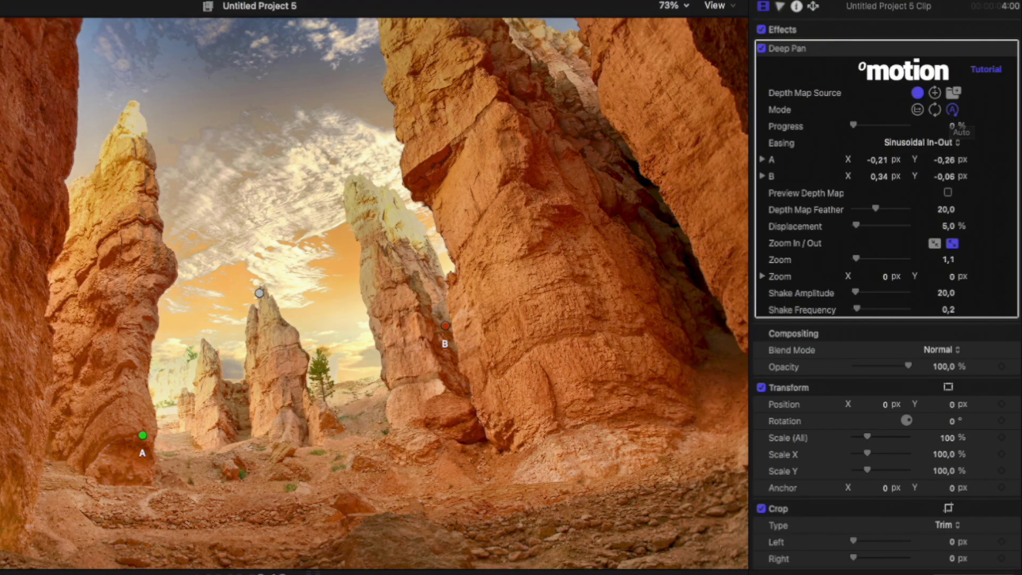
- Try Deep Pan's loop mode at Frequency 0,25 and progress mode at 100 %
left_click(935, 110)
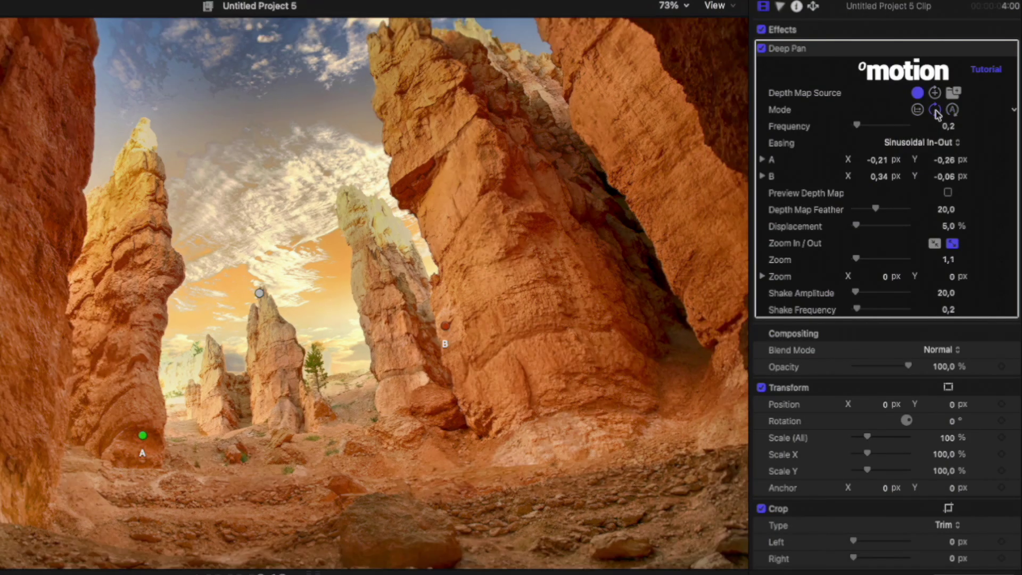
left_click_drag(857, 125, 856, 130)
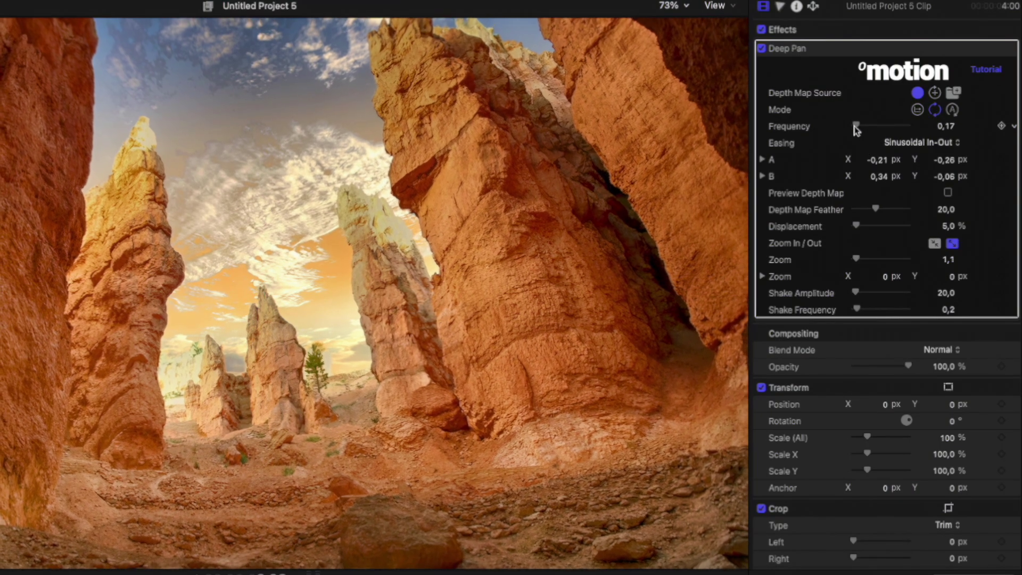
left_click(917, 109)
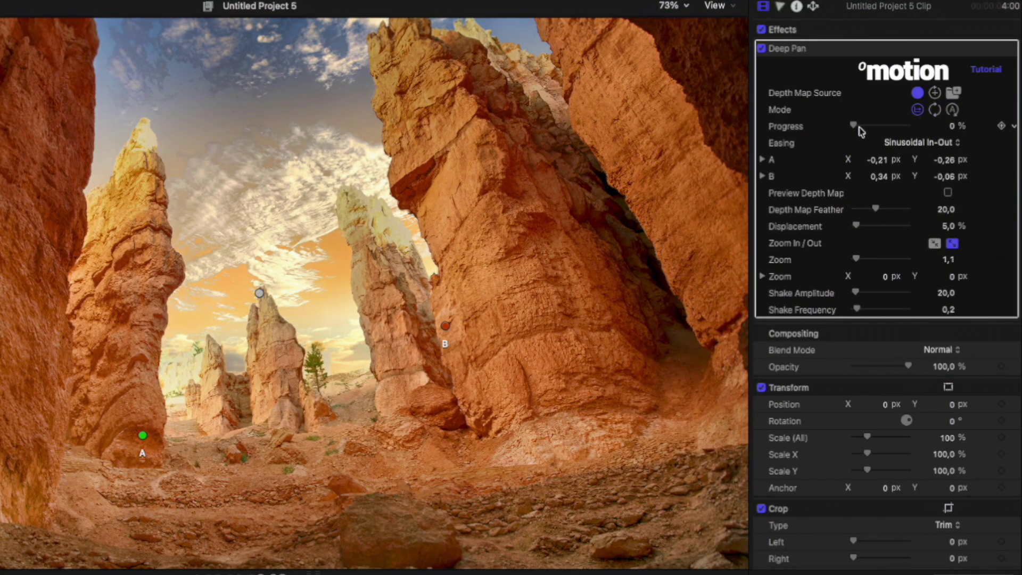
mouse_move(855, 127)
left_mouse_down()
mouse_move(921, 128)
mouse_move(850, 132)
left_mouse_up()
- Switch Deep Pan to automatic mode, keeping Sinusoidal In-Out easing
left_click(952, 109)
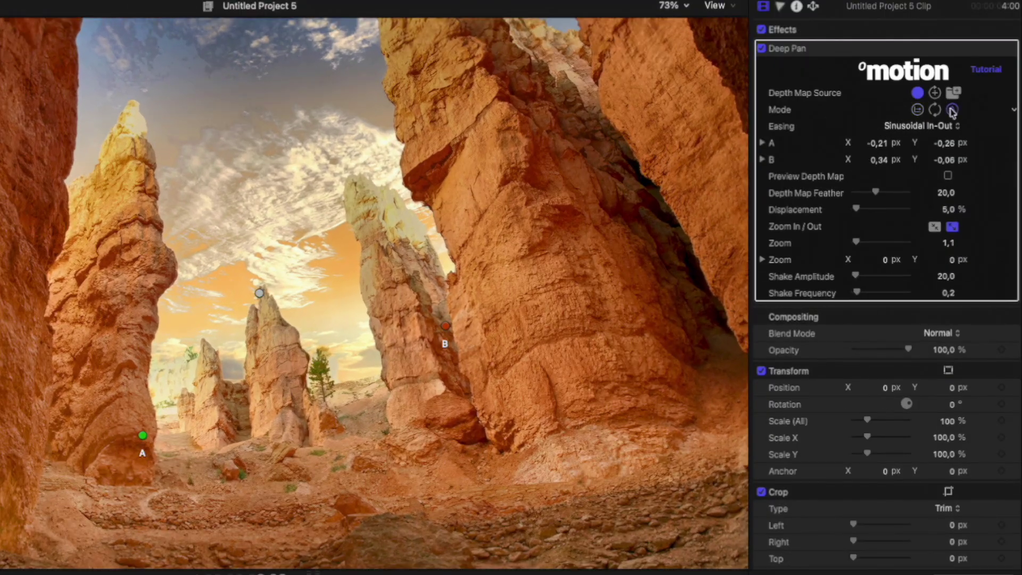
left_click(908, 128)
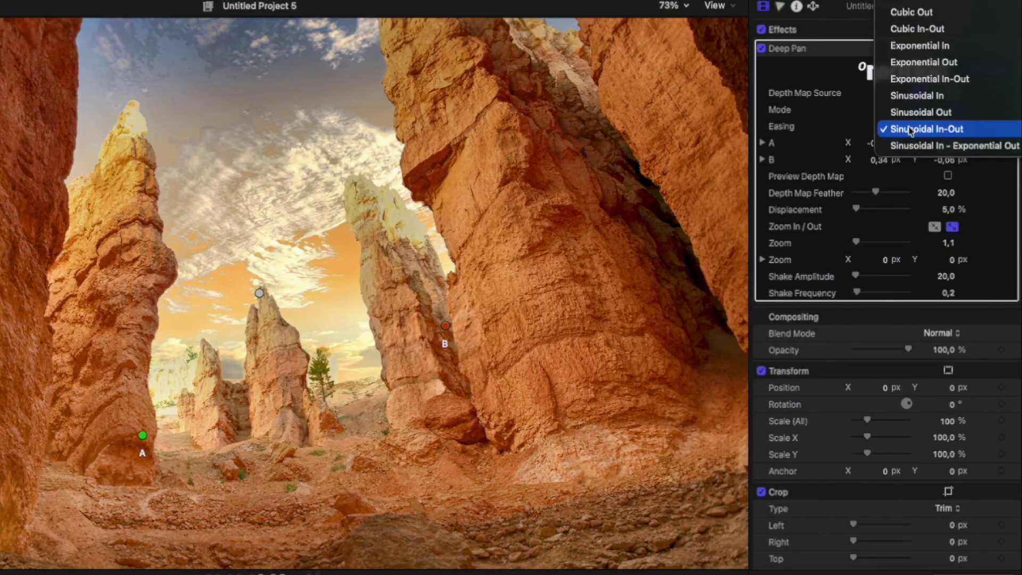
left_click(911, 129)
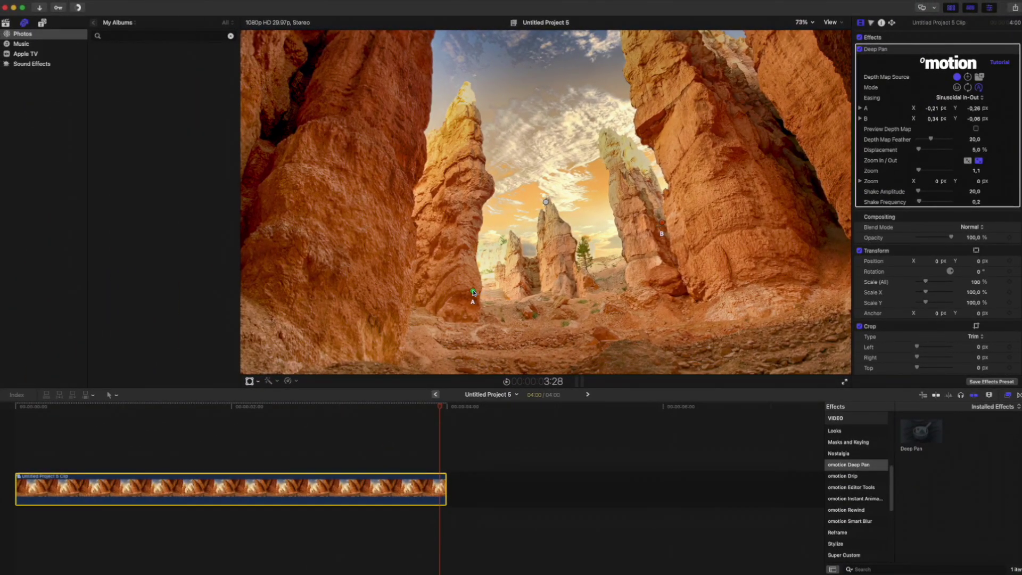
- Put point A on the left rock wall, B high in the sky, zoom centre shifted left
left_click_drag(473, 292, 351, 283)
left_click_drag(664, 227, 627, 141)
left_click_drag(543, 208, 507, 216)
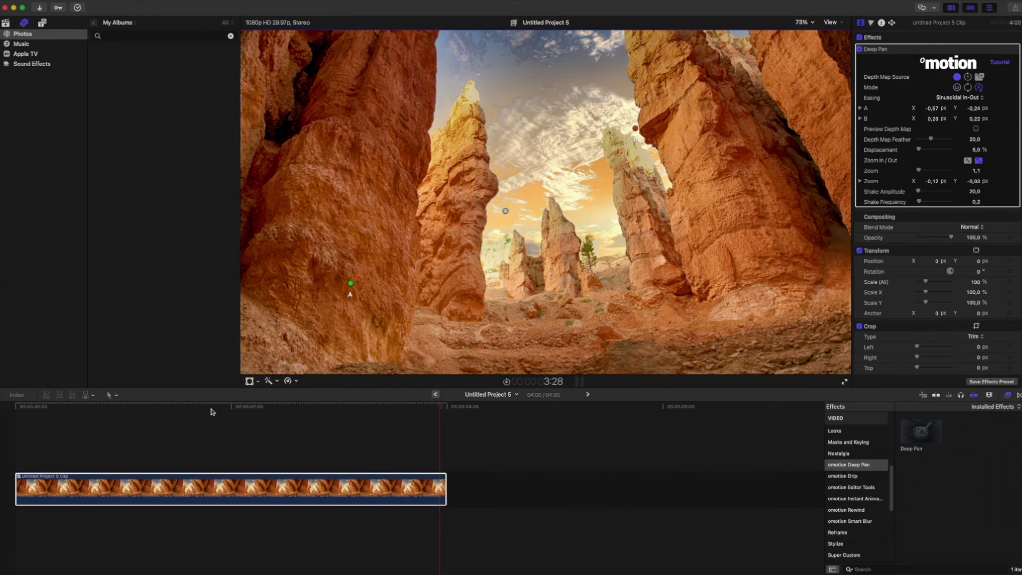
left_click_drag(212, 408, 16, 408)
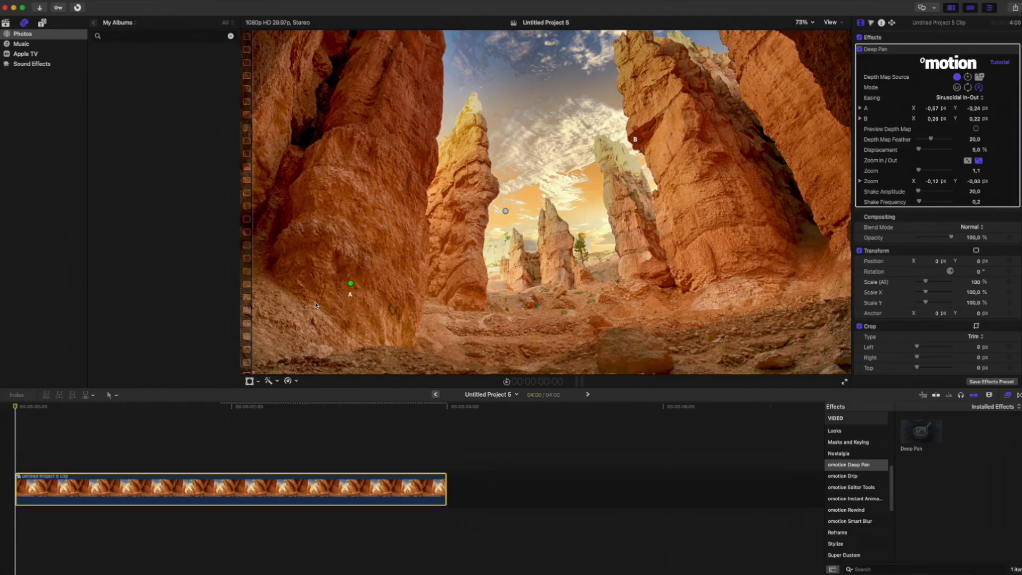
left_click_drag(637, 152, 407, 86)
- Preview the move and set Deep Pan Displacement to 15 %
key("space")
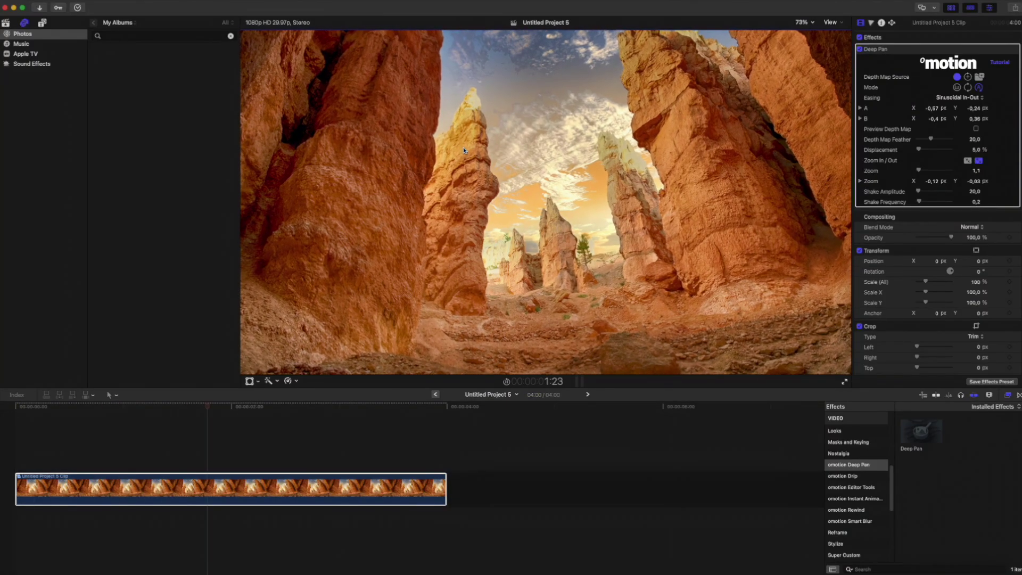
key("space")
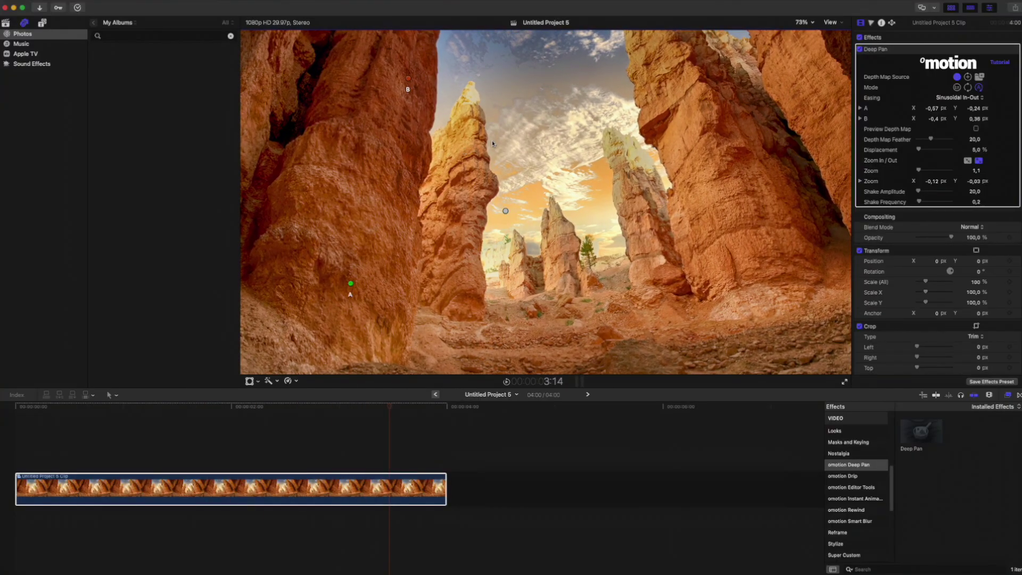
left_click(975, 150)
key("Return")
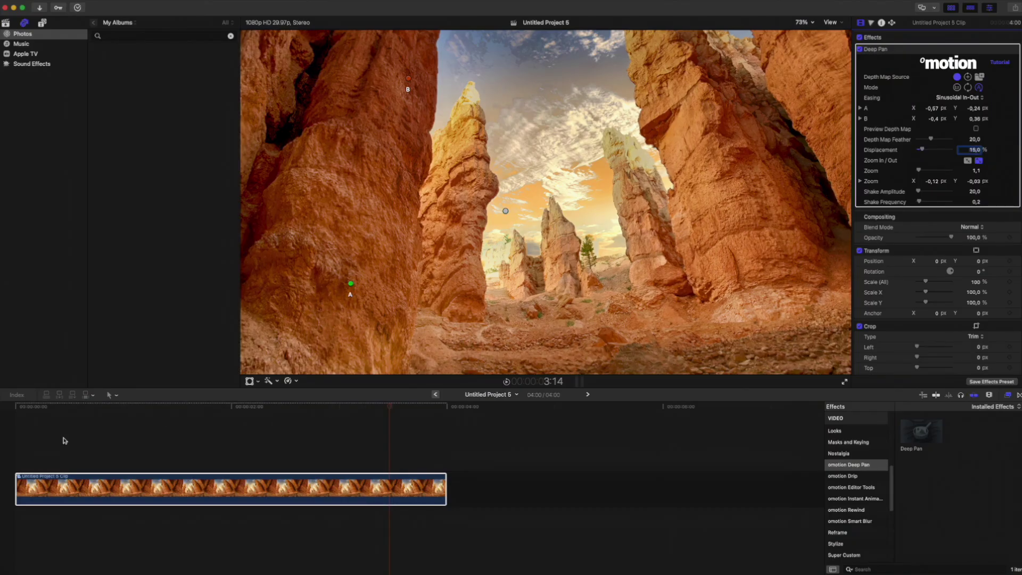
left_click(13, 442)
key("space")
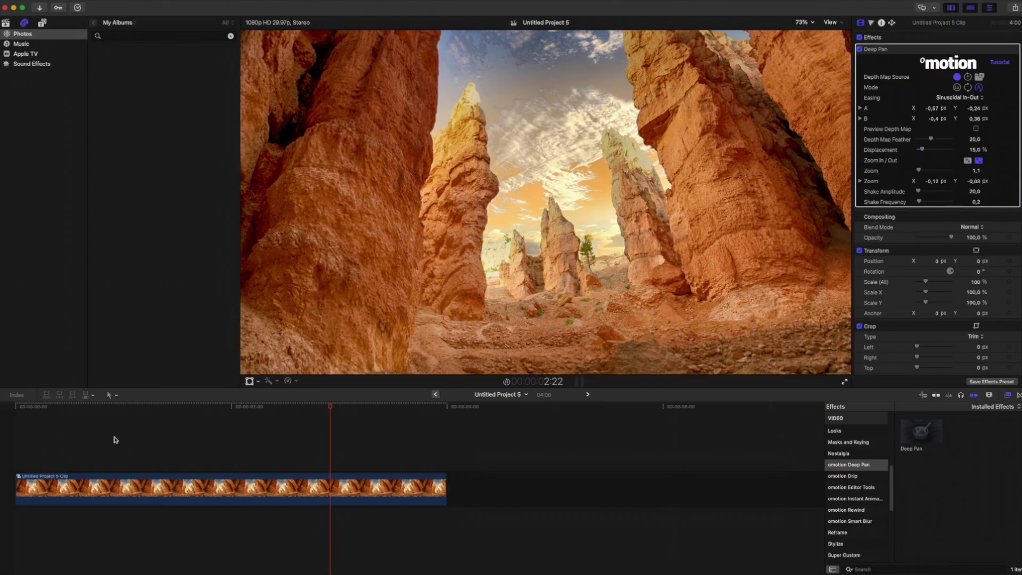
key("space")
- Move the zoom centre further left and point B onto the lower right rocks, then replay
left_click_drag(504, 210, 378, 199)
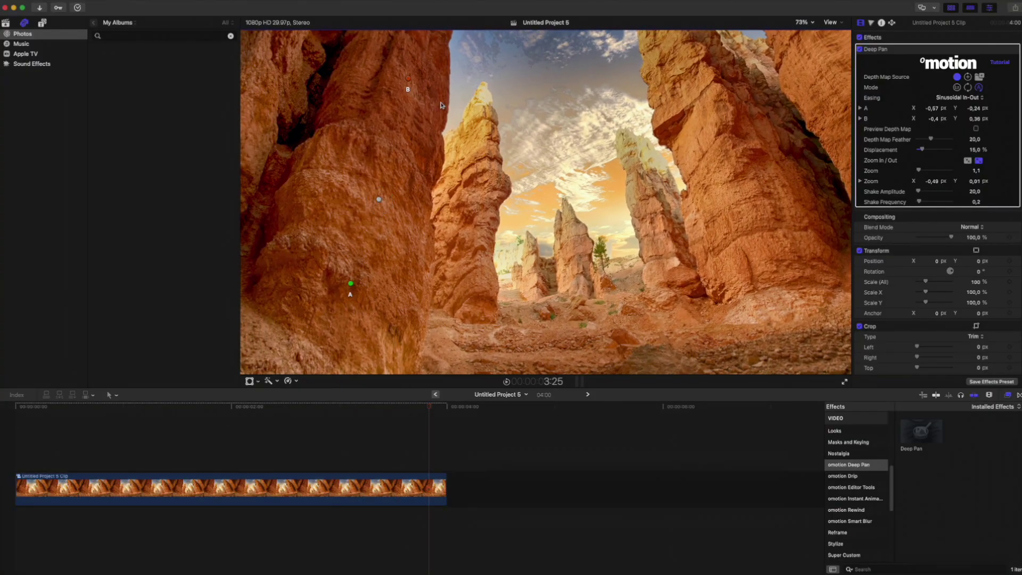
left_click_drag(411, 80, 778, 298)
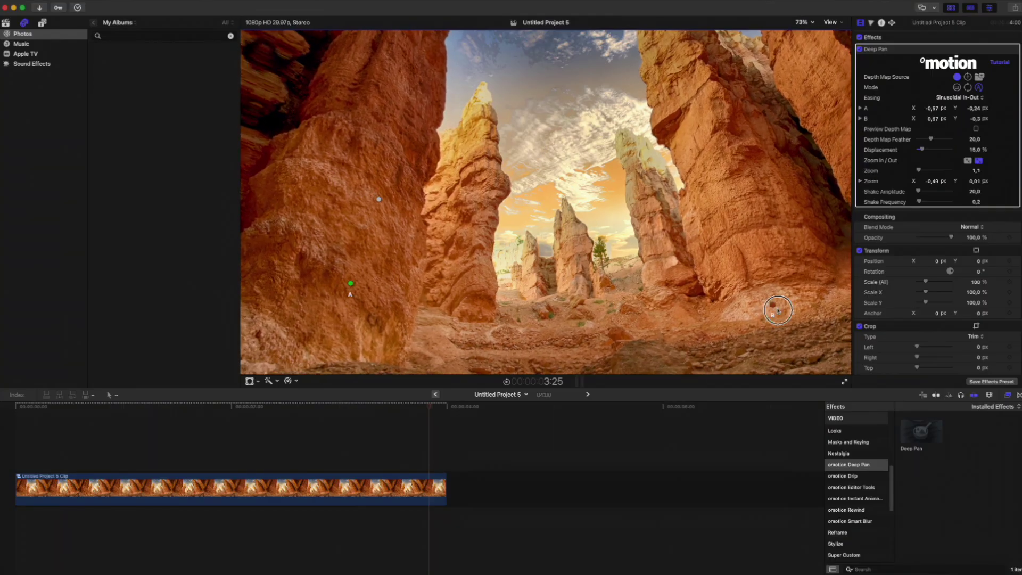
left_click(16, 412)
key("space")
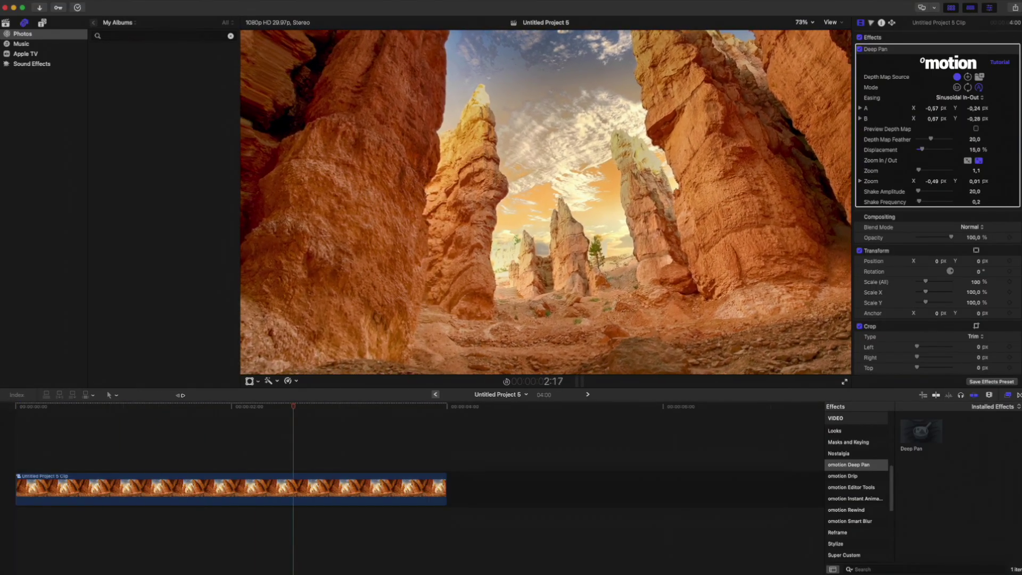
- Raise the canyon clip's Depth Map Feather from 20 to 50 and scrub to preview
left_click_drag(206, 411, 256, 412)
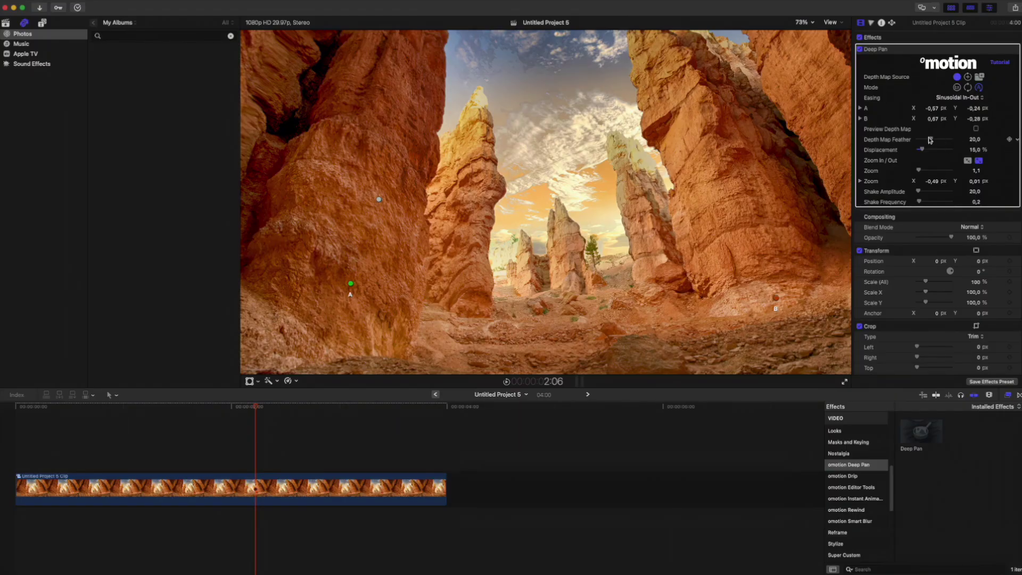
left_click_drag(930, 140, 968, 142)
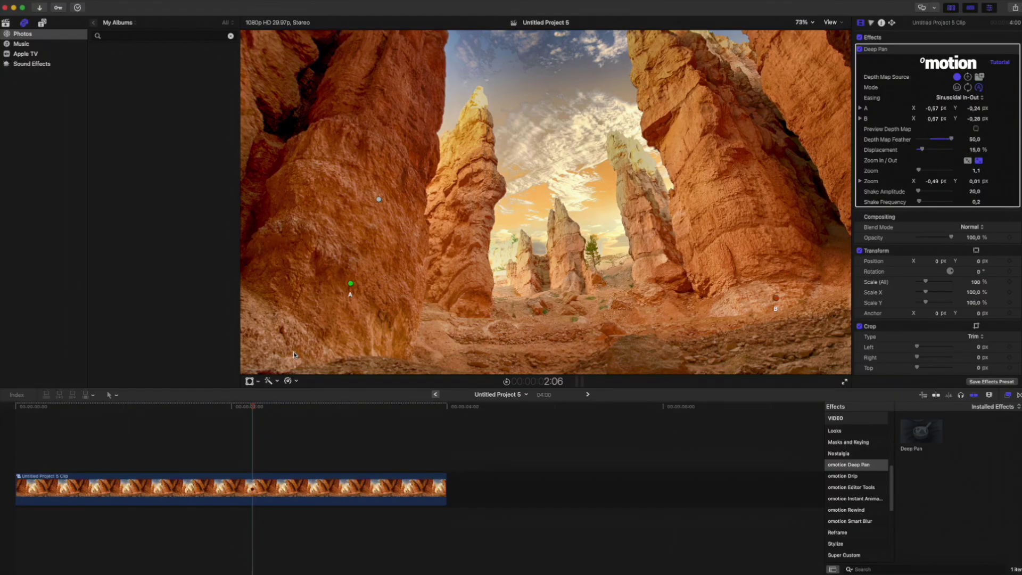
left_click_drag(255, 409, 222, 399)
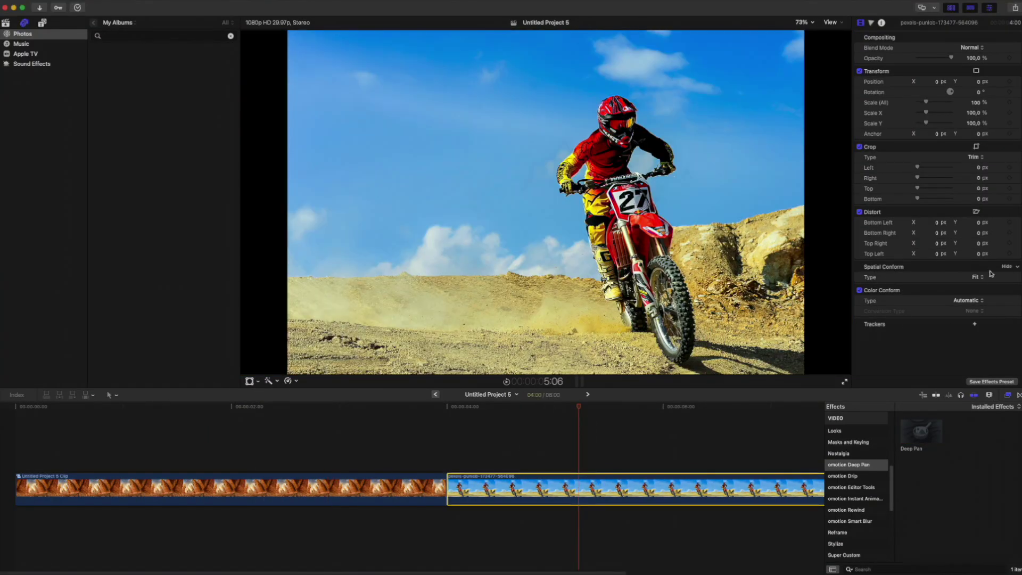
- Make the motocross photo fill the frame and apply Deep Pan to it
left_click(983, 277)
left_click(977, 289)
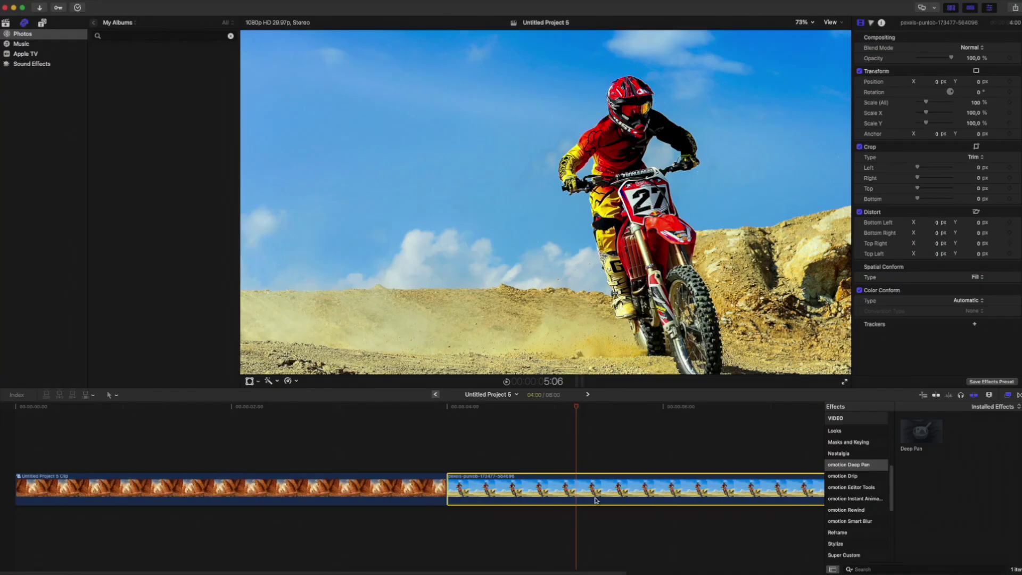
left_click_drag(921, 433, 692, 482)
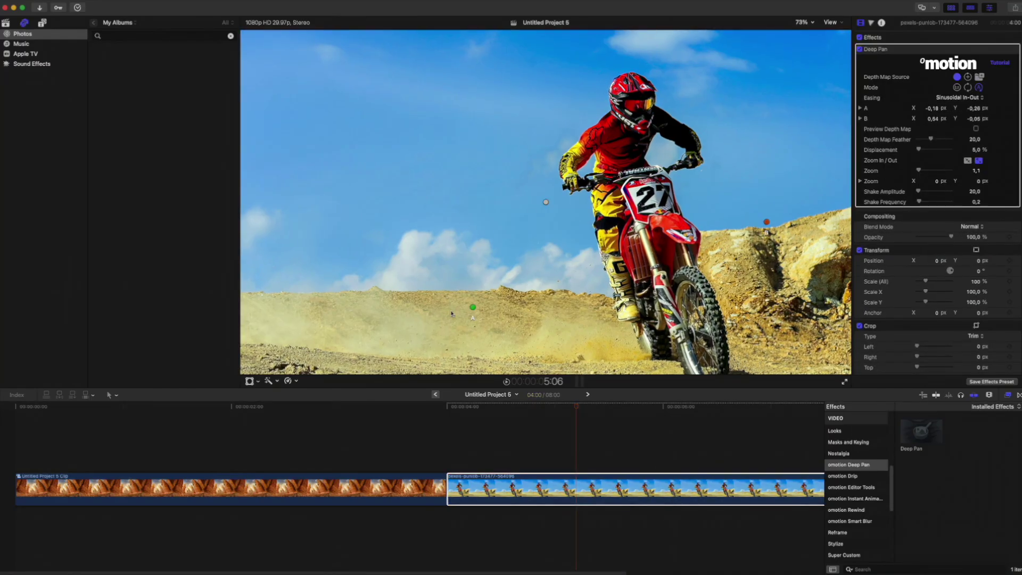
- Move the motocross clip's point A up into the sky and point B up-right
left_click_drag(472, 307, 482, 226)
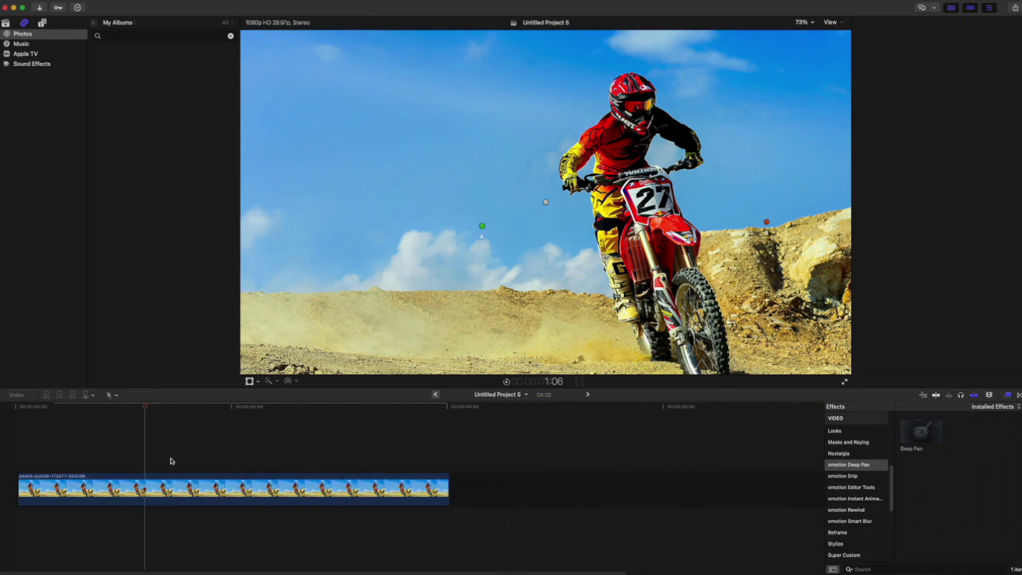
left_click(46, 487)
key("space")
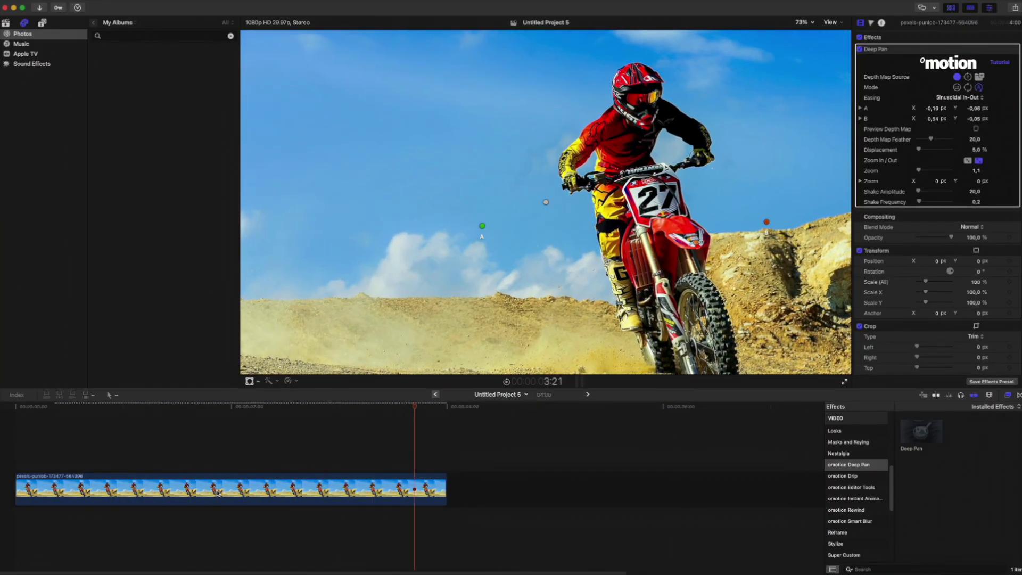
left_click(219, 493)
left_click_drag(767, 222, 799, 206)
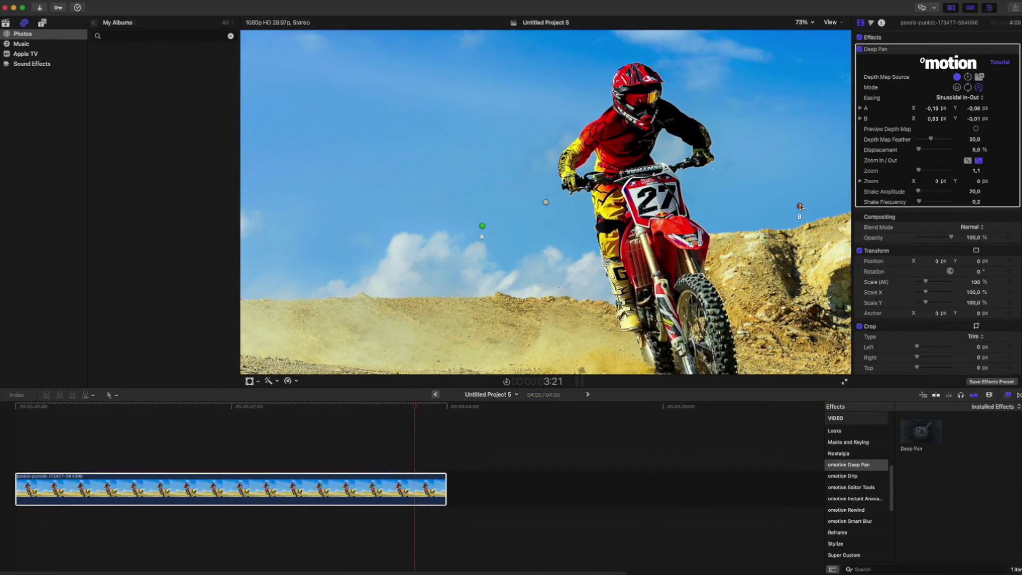
- Set the motocross clip's Deep Pan Displacement to 20 %
left_click(974, 150)
type("20")
key("Return")
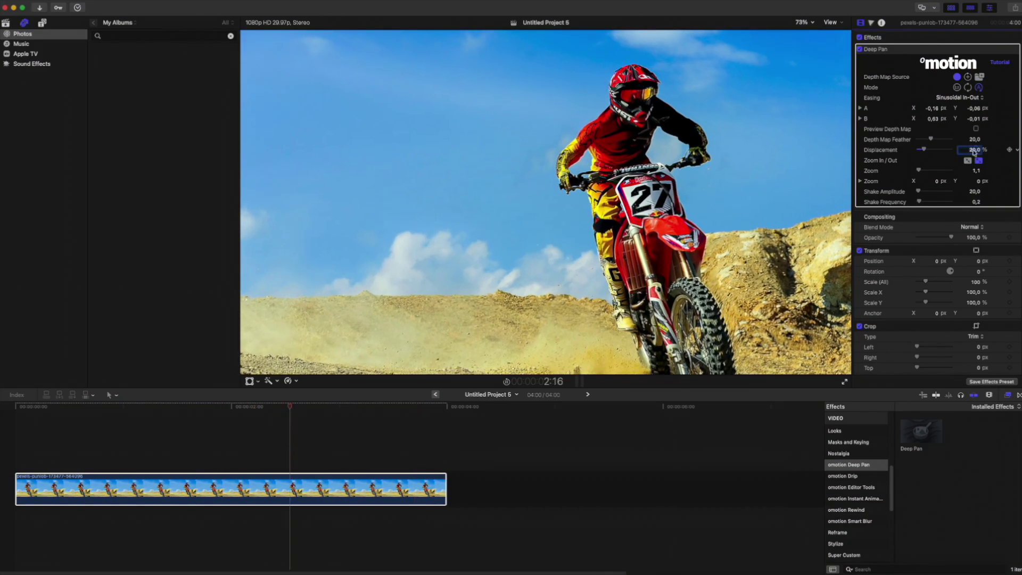
mouse_move(709, 306)
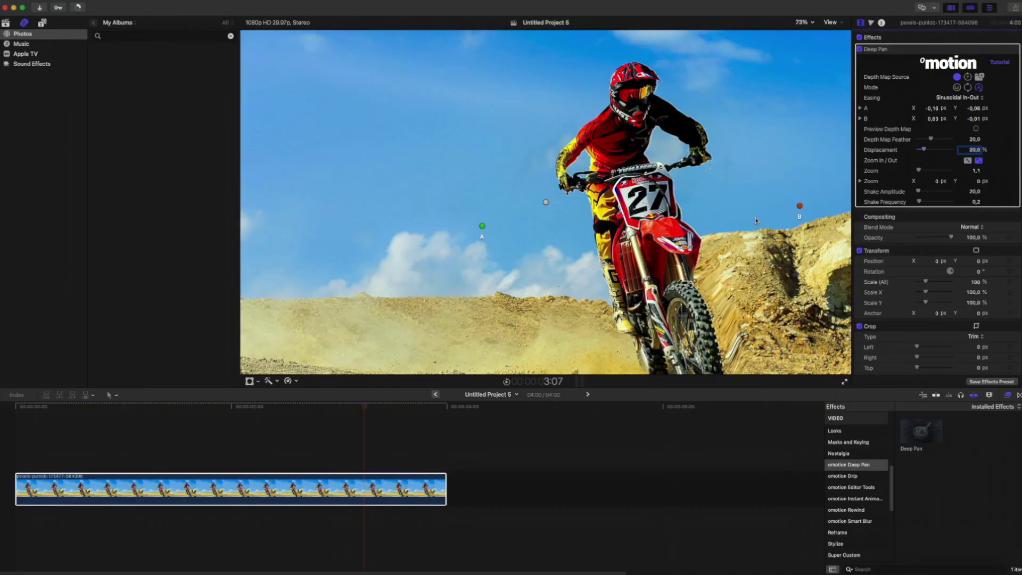
- Place point B on the rider's helmet and point A on the front wheel, then preview
left_click_drag(800, 208, 642, 113)
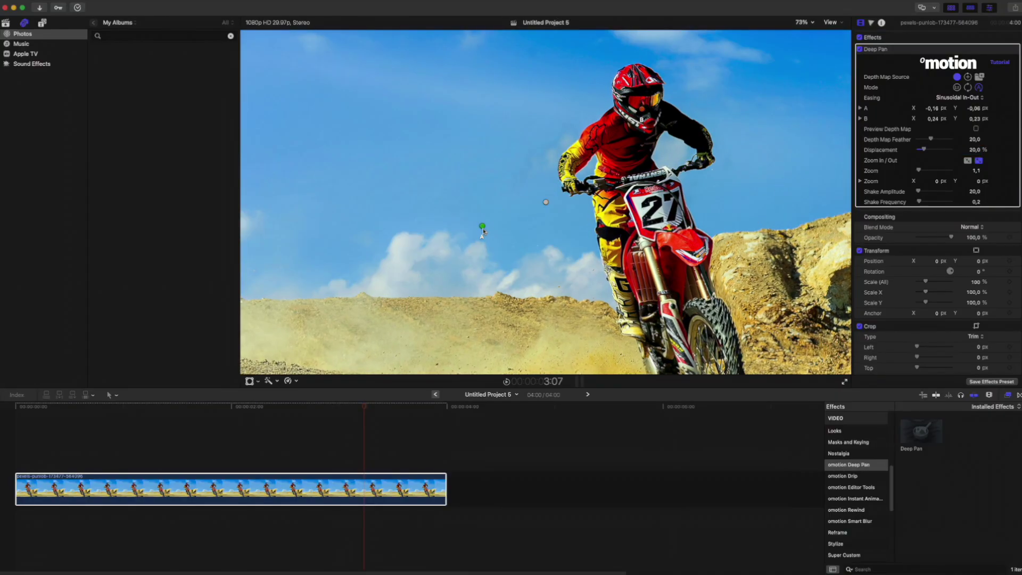
left_click_drag(482, 228, 704, 347)
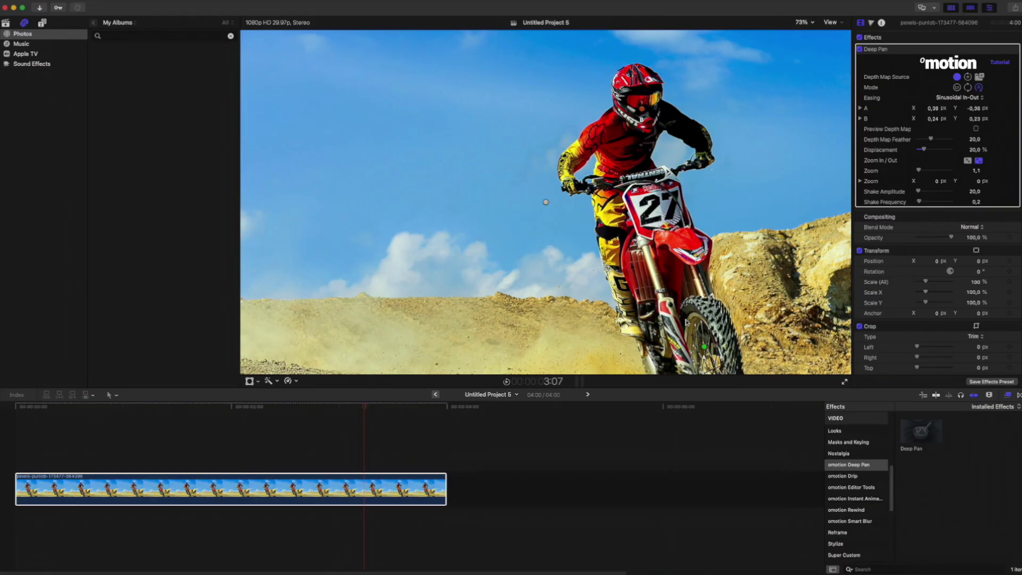
left_click(266, 415)
key("space")
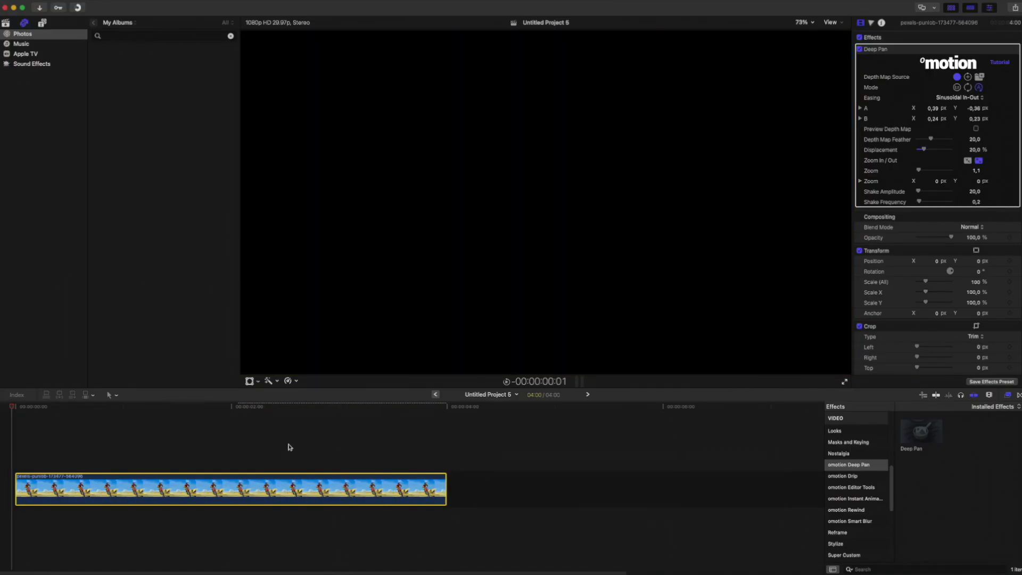
left_click(285, 433)
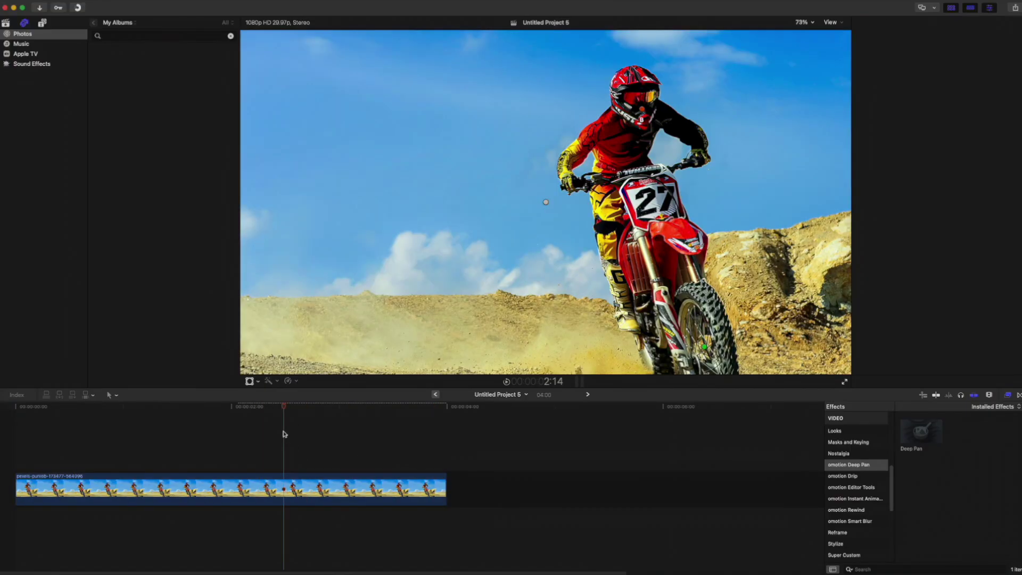
left_click(276, 498)
- Set Displacement to 15 % and Depth Map Feather to 25
left_click(973, 150)
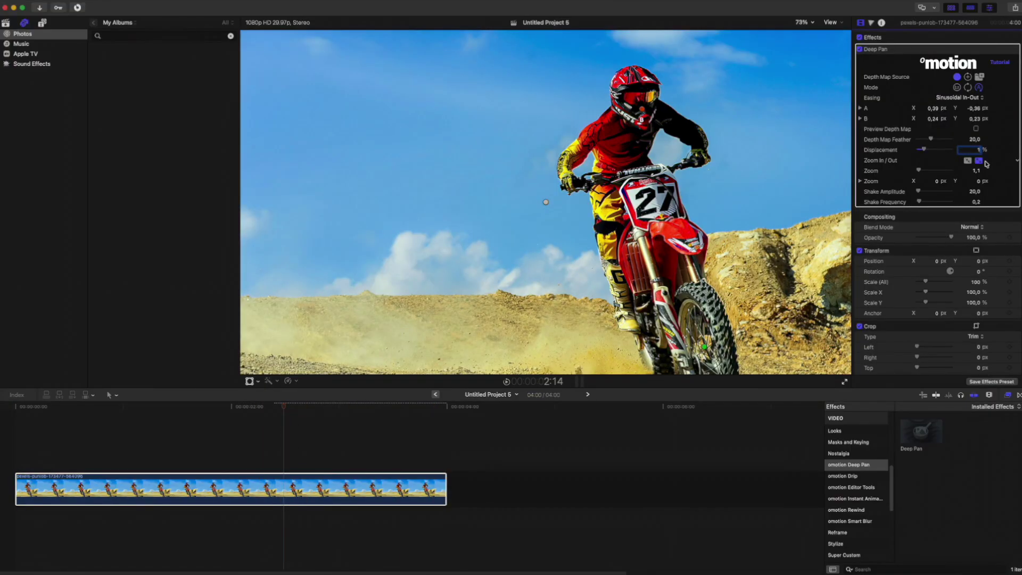
type("5")
key("Return")
type("25")
key("Return")
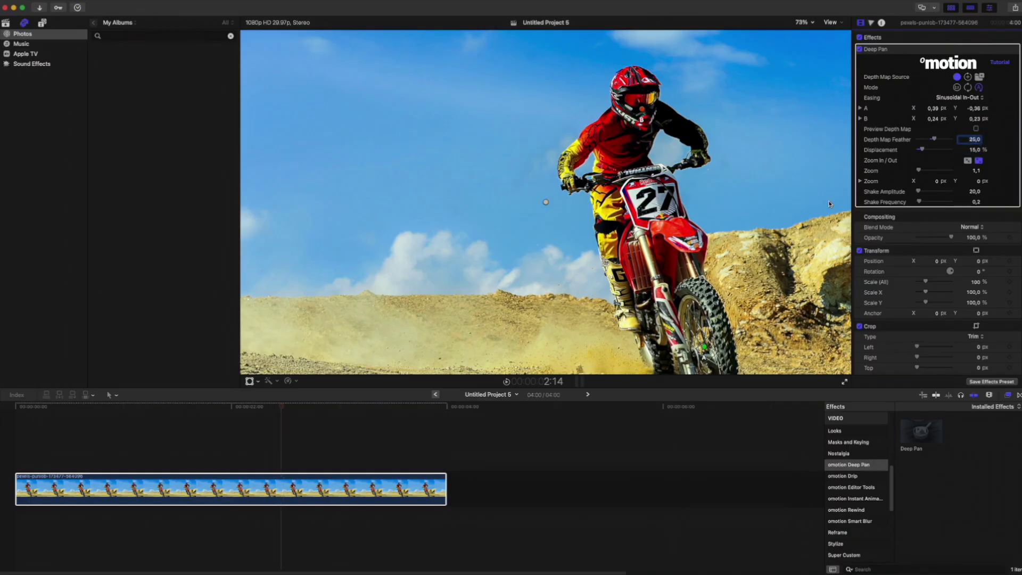
left_click(56, 406)
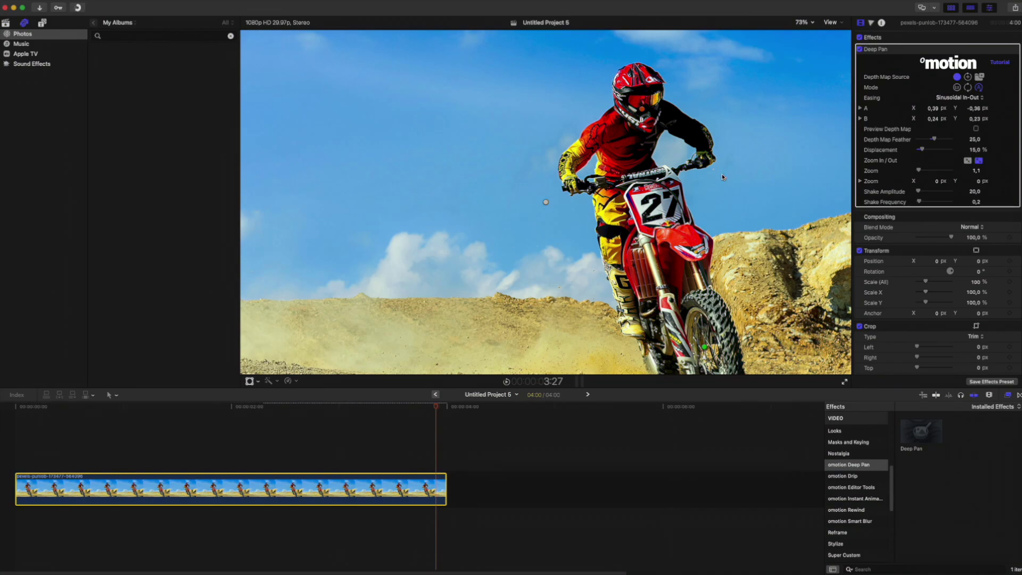
- Raise Deep Pan Zoom to 1,23 and Shake Amplitude to 181, then preview from the start
left_click_drag(920, 171, 922, 171)
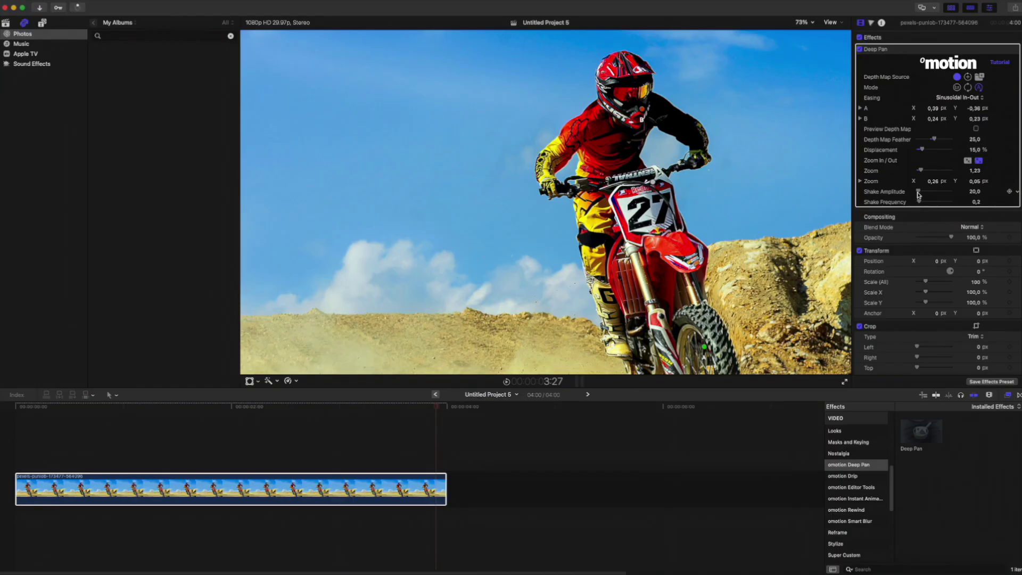
mouse_move(919, 193)
left_mouse_down()
mouse_move(918, 202)
mouse_move(928, 194)
left_mouse_up()
key("Home")
key("space")
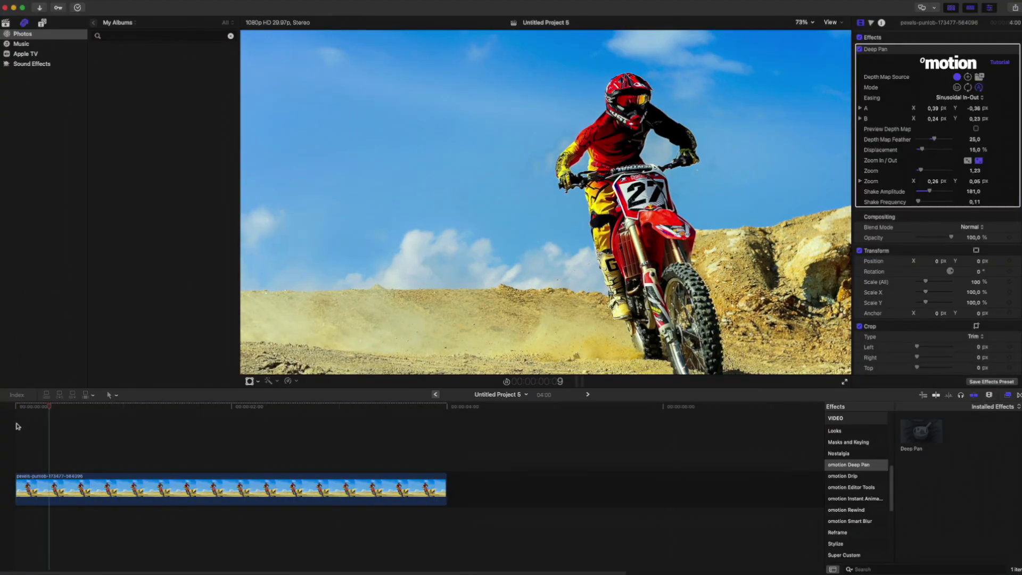